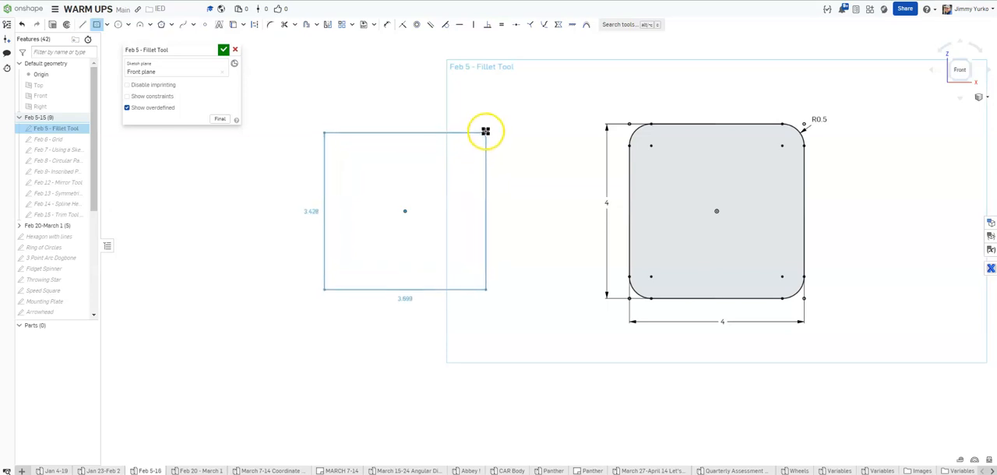
Draw a centre-point square 4 in wide and 4 in high beside the existing rounded square, spacing its dimensions away from the edges
left_click(487, 127)
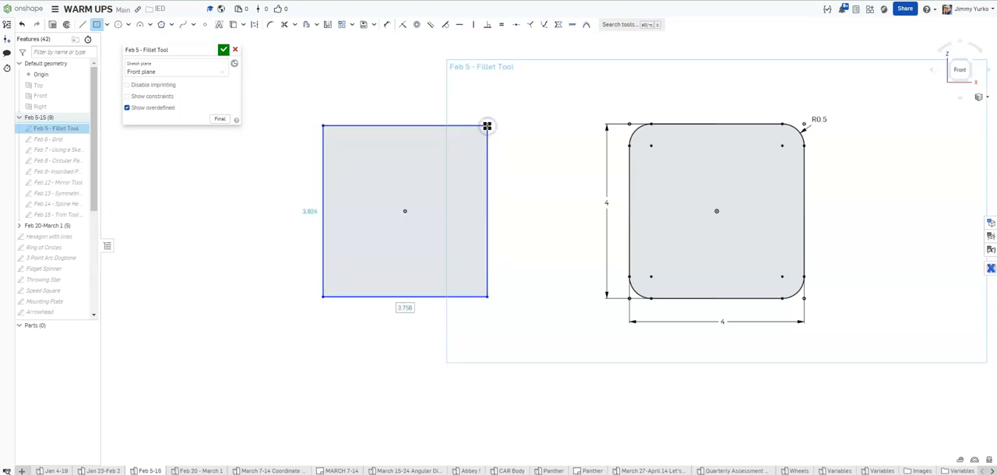
type("4")
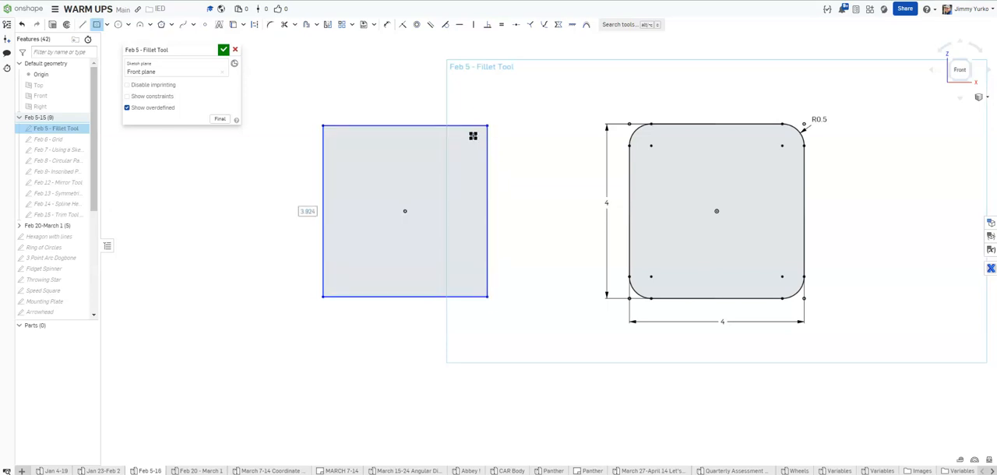
key("Return")
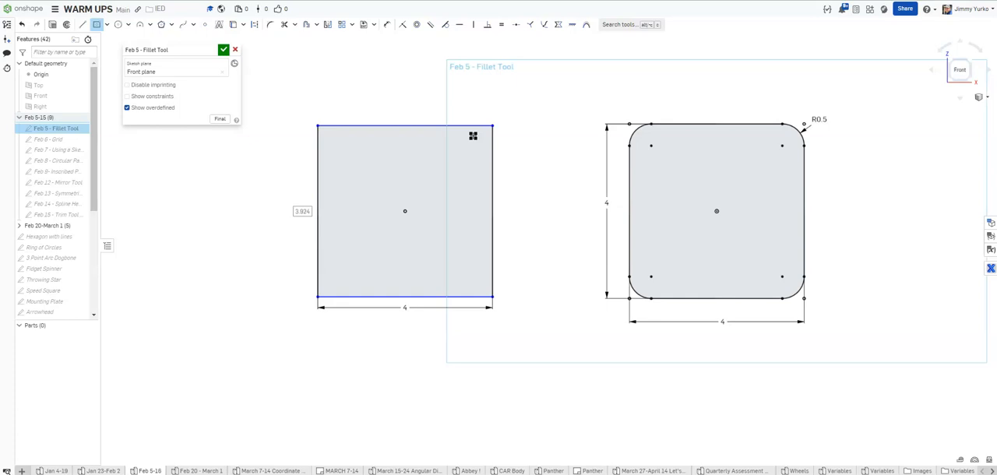
type("4")
key("Return")
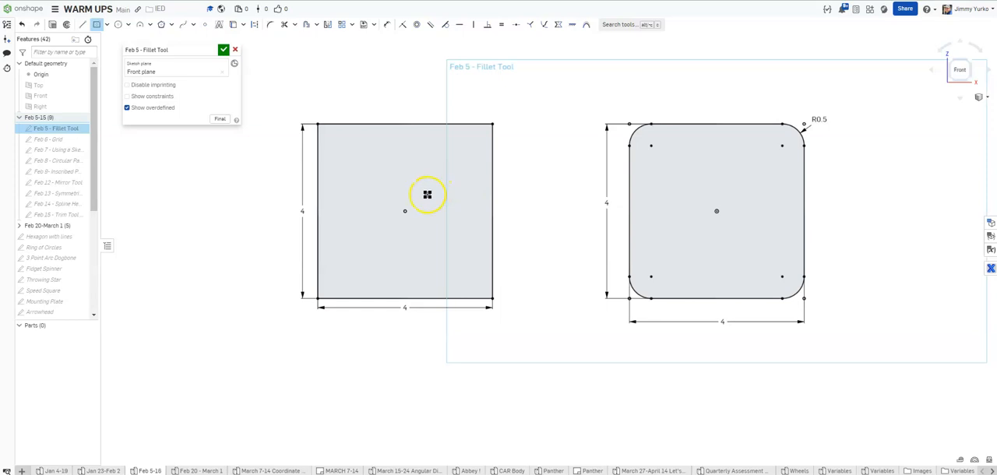
mouse_move(300, 210)
left_mouse_down()
mouse_move(278, 211)
mouse_move(289, 211)
left_mouse_up()
left_click_drag(408, 311, 411, 325)
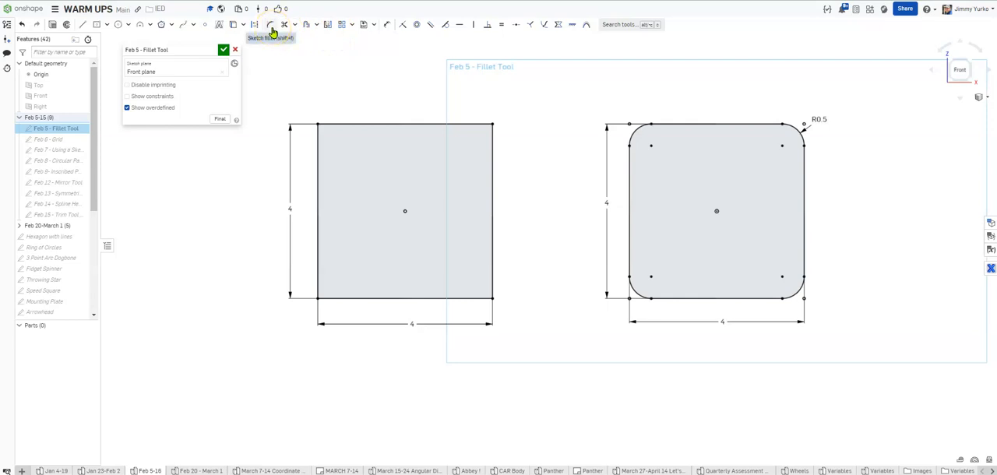
Fillet the new square's upper-left corner with a radius of about 1.81 in
left_click(272, 28)
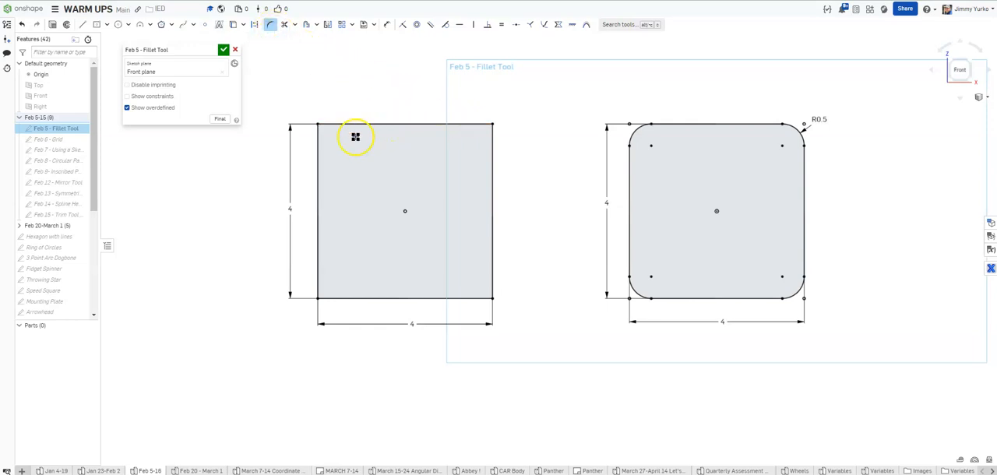
left_click(319, 147)
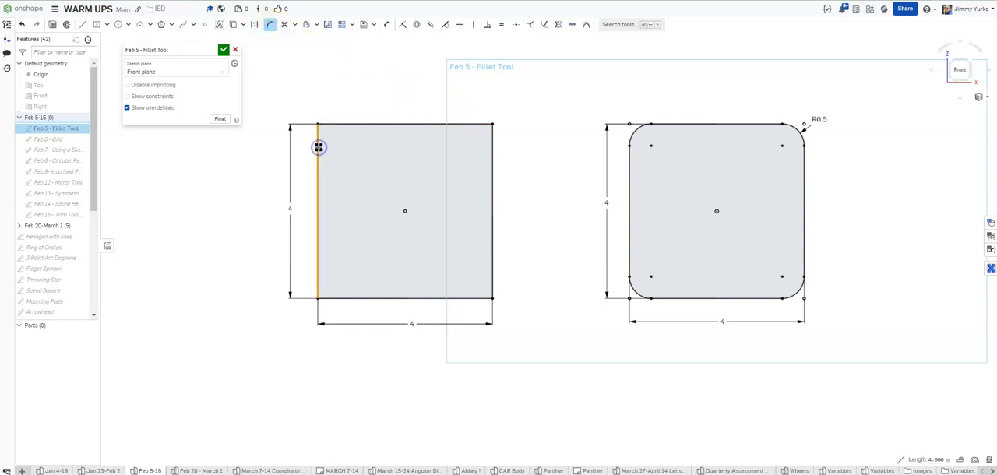
left_click(348, 125)
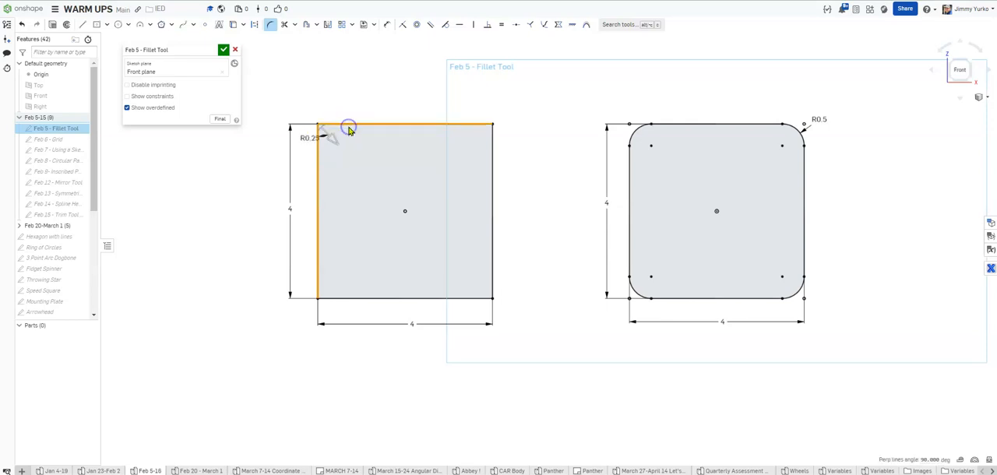
left_click_drag(334, 141, 363, 164)
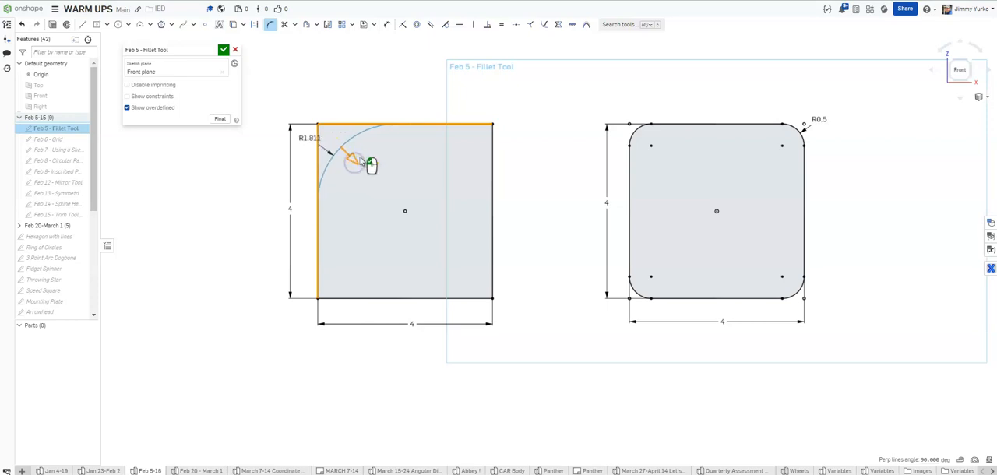
left_click(328, 93)
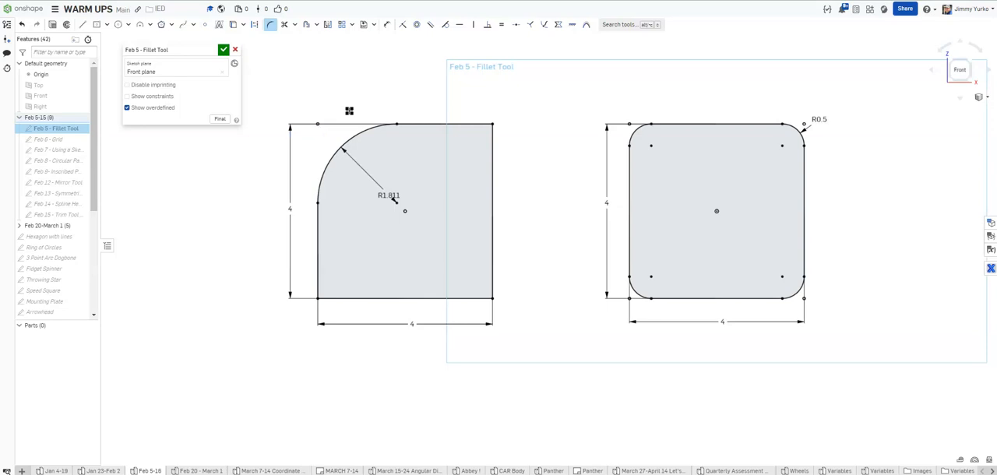
Set the upper-left corner fillet's radius to 1 in
left_click_drag(394, 201, 460, 267)
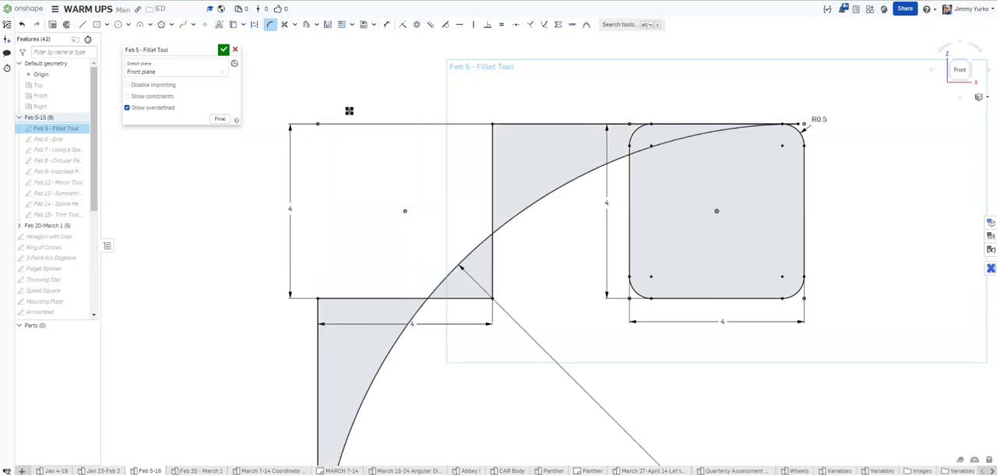
scroll(561, 198, "down", 4)
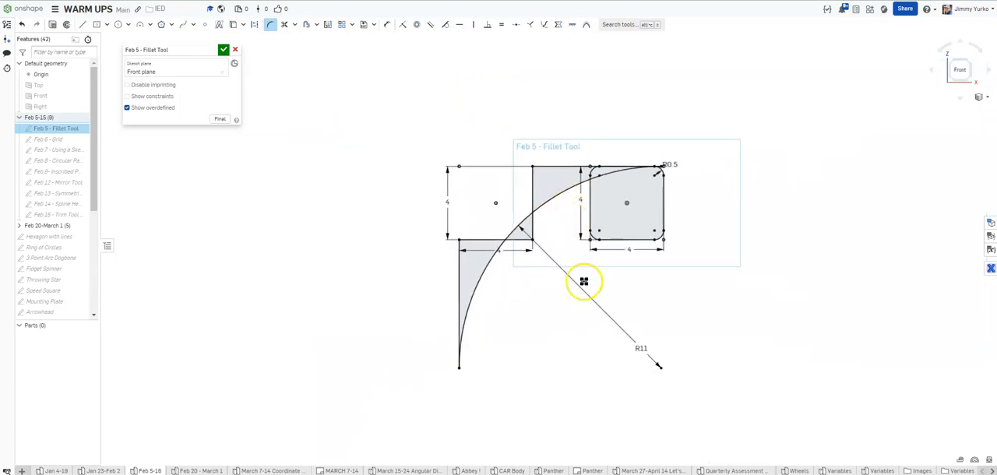
double_click(635, 347)
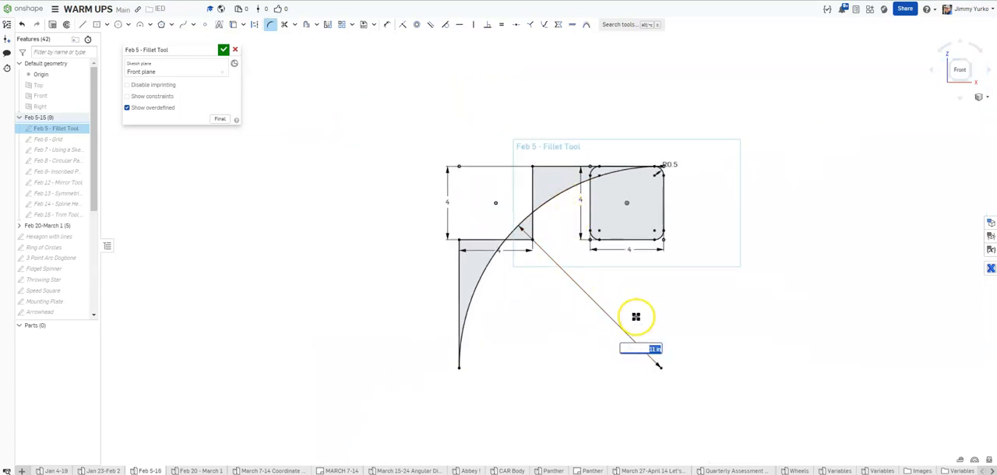
key("ctrl+z")
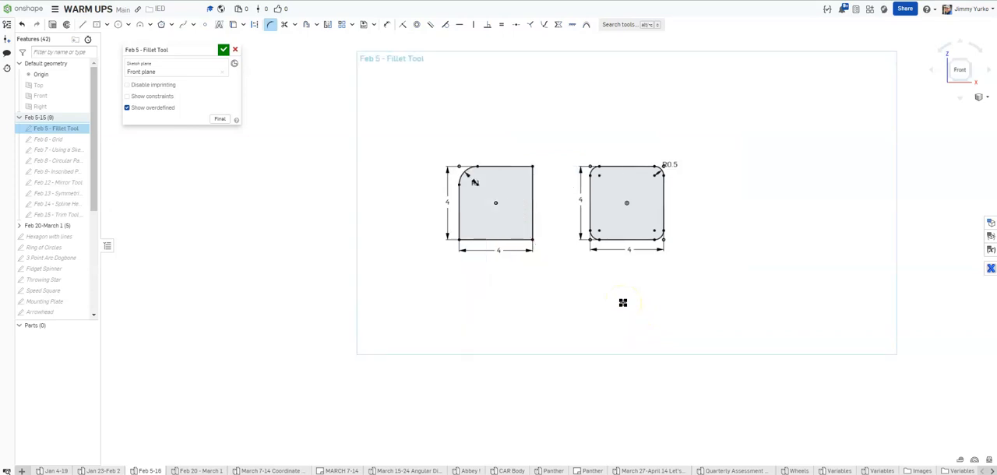
scroll(516, 209, "up", 4)
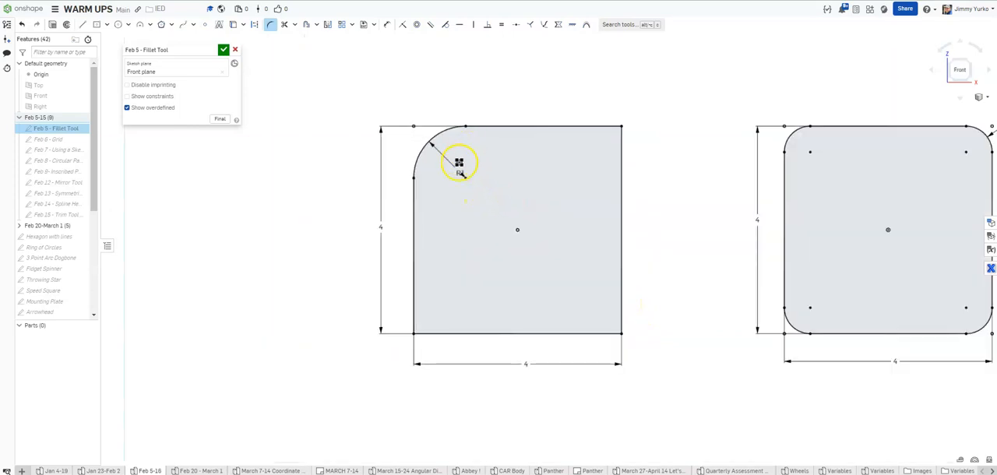
Leave the Fillet tool and reposition the radius dimension outside the square, beside the upper-left fillet
key("Escape")
left_click_drag(463, 148, 434, 98)
middle_click_drag(473, 102, 435, 138)
left_click_drag(394, 136, 366, 180)
mouse_move(430, 142)
middle_mouse_down()
mouse_move(484, 89)
mouse_move(454, 98)
middle_mouse_up()
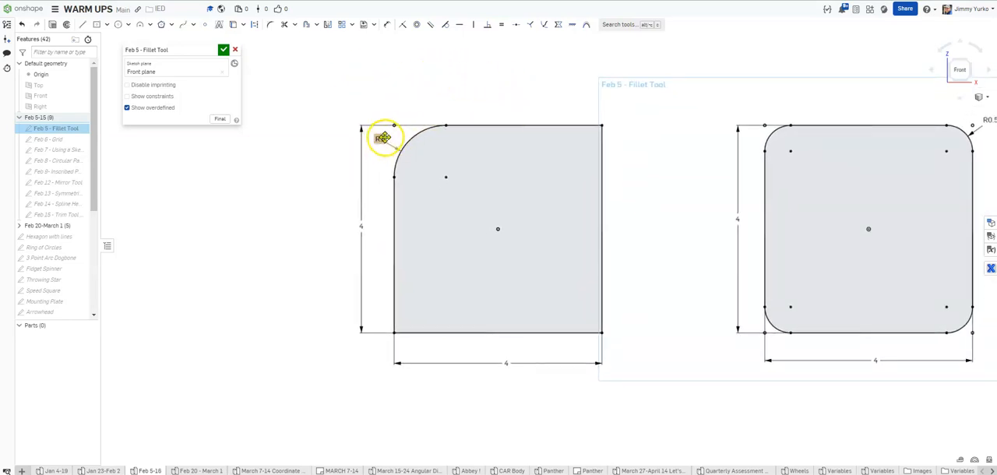
Fillet the square's upper-right corner with a 1 in radius and place its radius dimension outside the outline
left_click(267, 25)
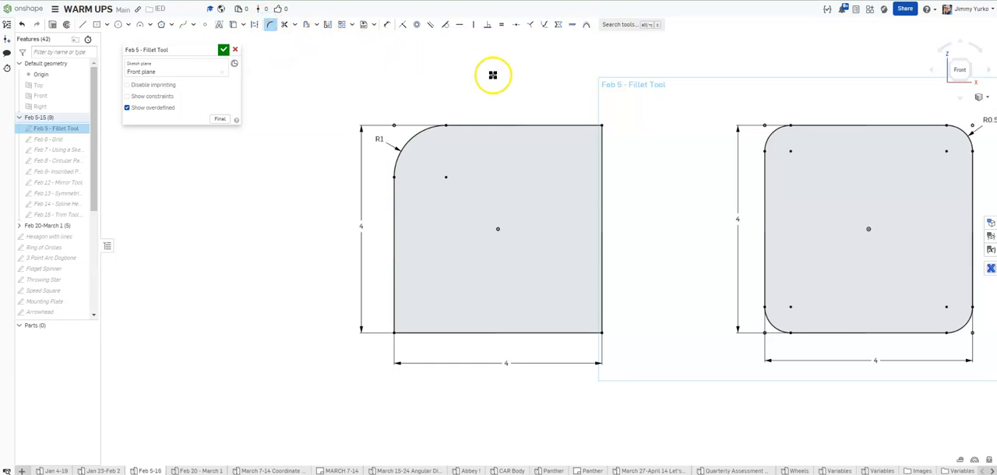
left_click(603, 126)
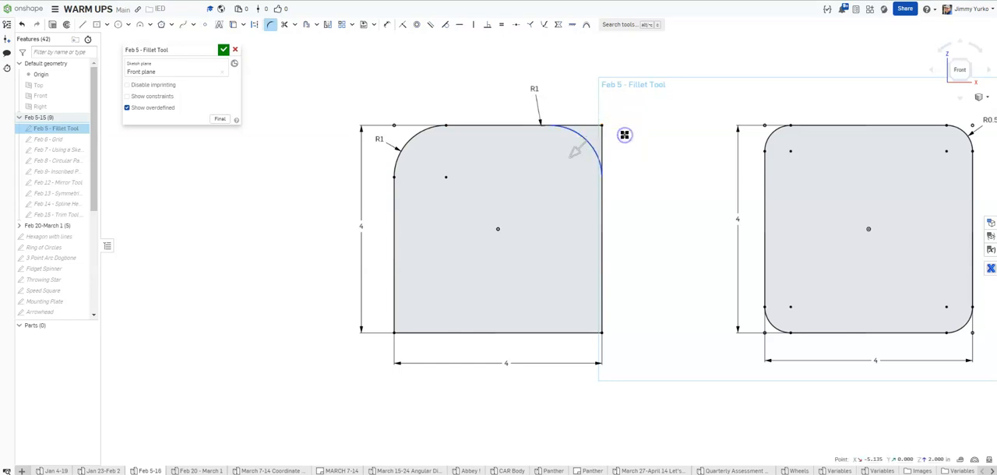
left_click(555, 172)
left_click_drag(551, 175, 626, 133)
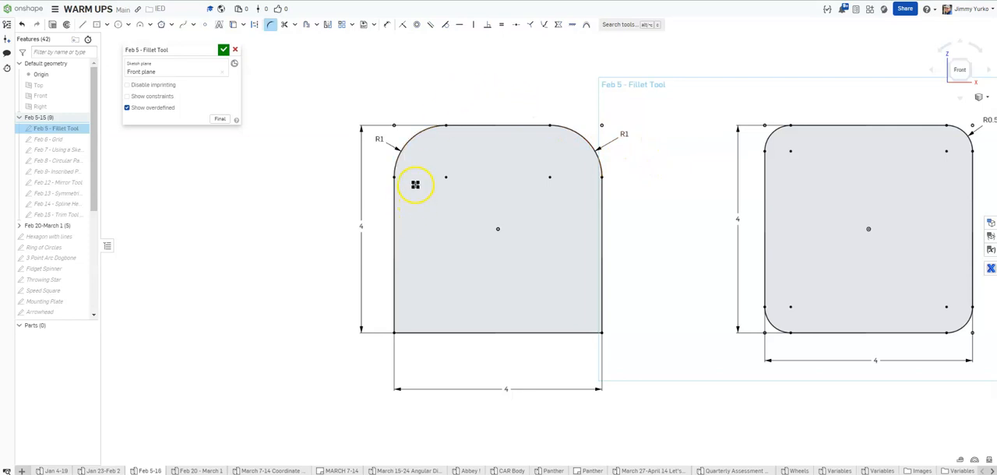
left_click_drag(625, 133, 601, 107)
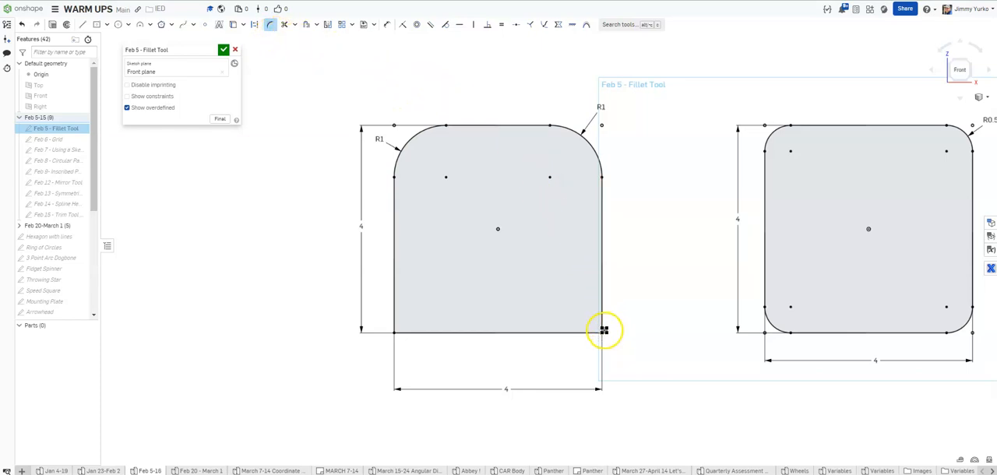
Fillet the square's two lower corners with the same 1 in radius and leave the Fillet tool
left_click_drag(605, 331, 624, 310)
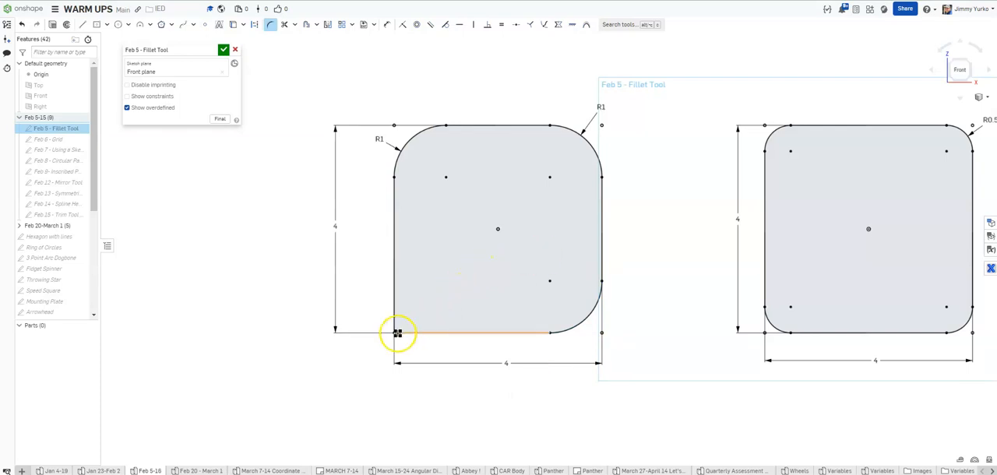
left_click_drag(392, 334, 365, 281)
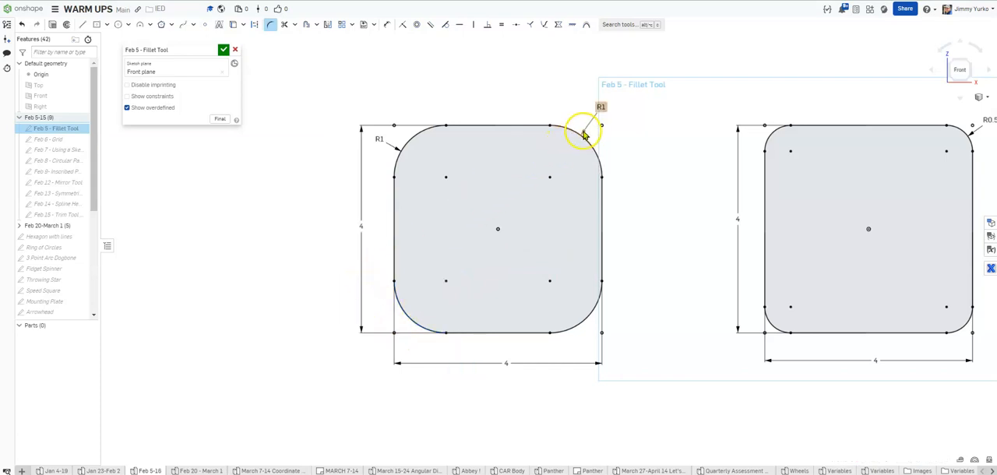
key("Escape")
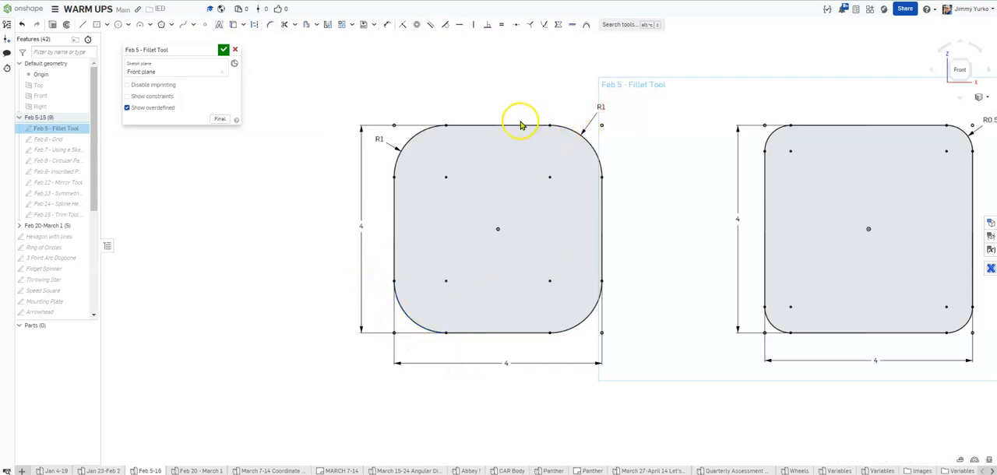
Set the upper-right fillet's radius to 0.5 in and the upper-left fillet's radius to 1.5 in
left_click_drag(612, 121, 626, 139)
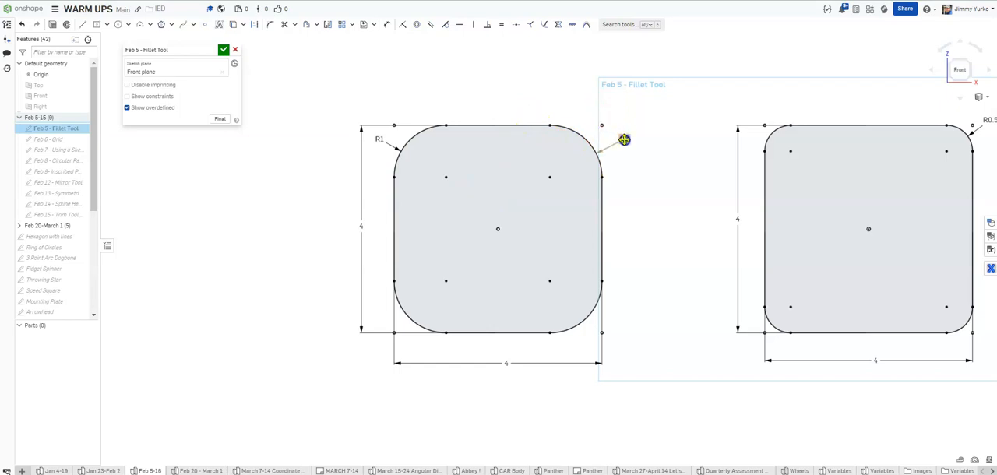
left_click(625, 139)
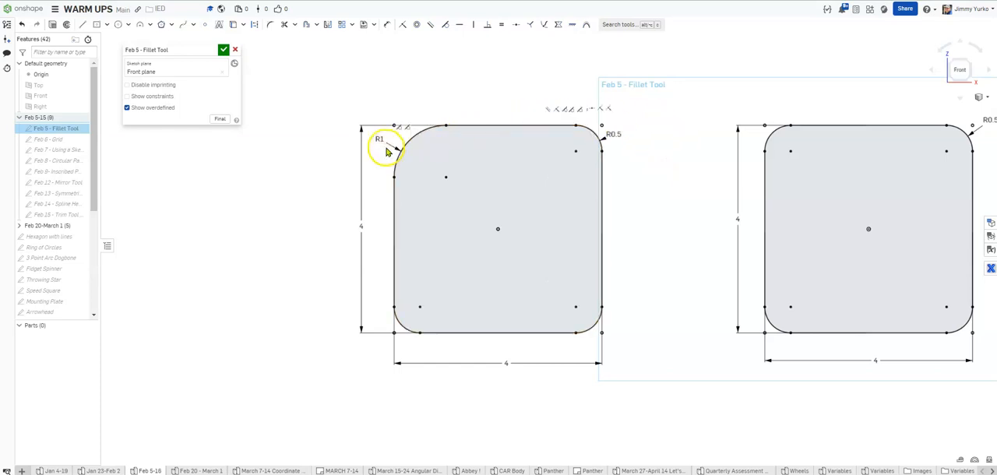
left_click_drag(381, 138, 400, 105)
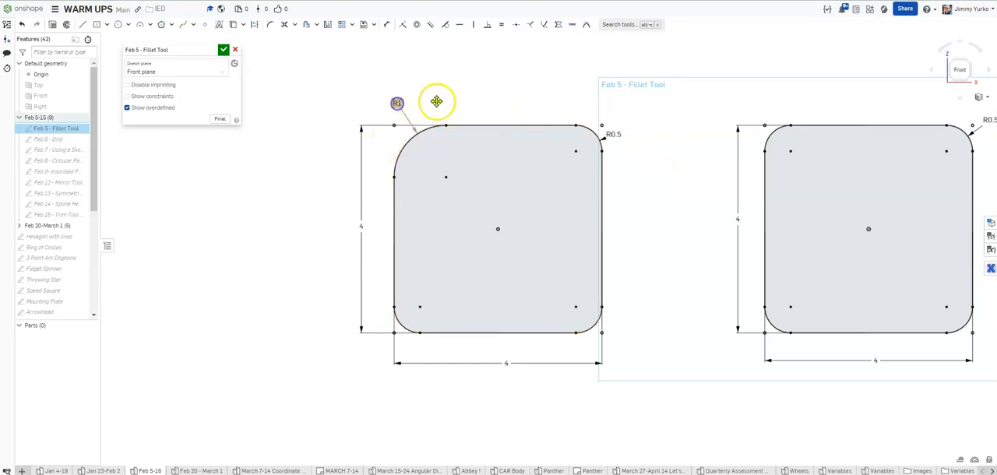
double_click(396, 100)
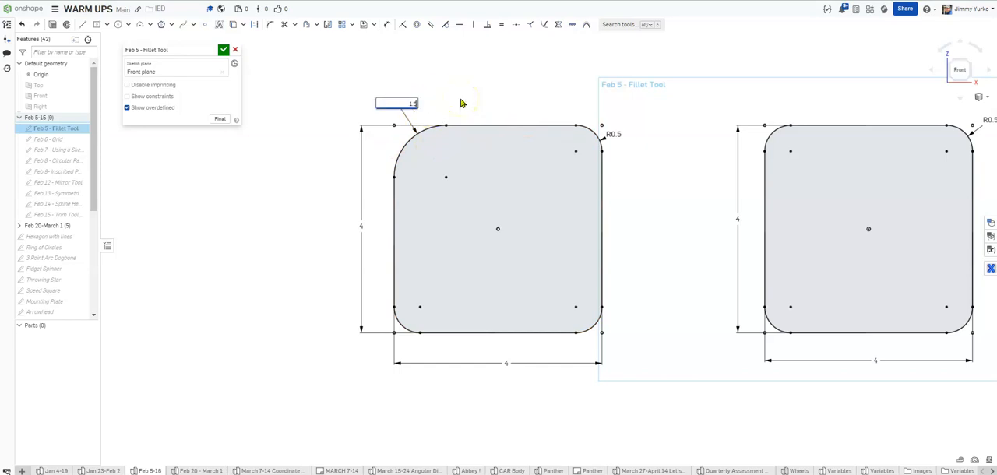
key("Return")
Try a 1 in radius on the upper-right fillet and settle on 0.75 in
double_click(608, 134)
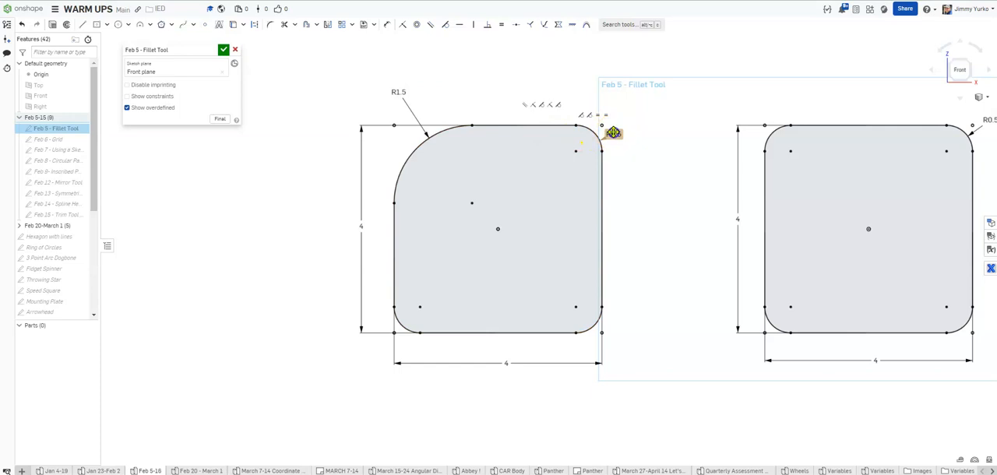
type("1")
key("Return")
left_click(623, 146)
double_click(623, 143)
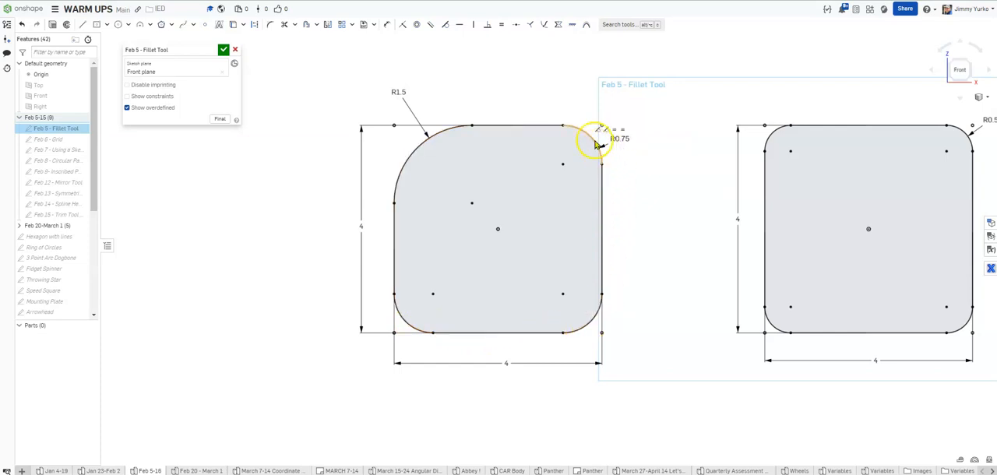
Move both fillet radius dimensions and the height dimension slightly farther from the square's outline
mouse_move(397, 92)
left_mouse_down()
mouse_move(403, 140)
mouse_move(393, 147)
mouse_move(374, 106)
mouse_move(402, 104)
mouse_move(382, 93)
mouse_move(411, 153)
mouse_move(394, 137)
mouse_move(397, 86)
left_mouse_up()
left_click_drag(619, 138, 638, 105)
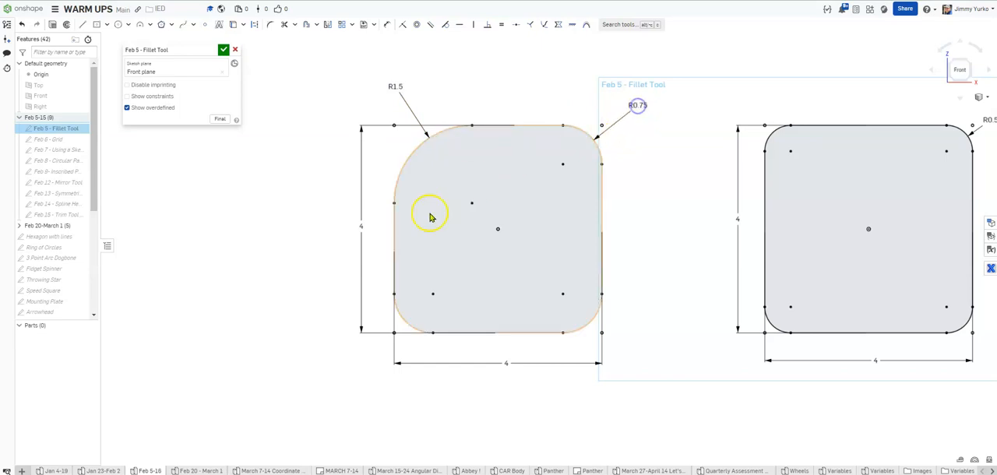
left_click_drag(361, 227, 355, 218)
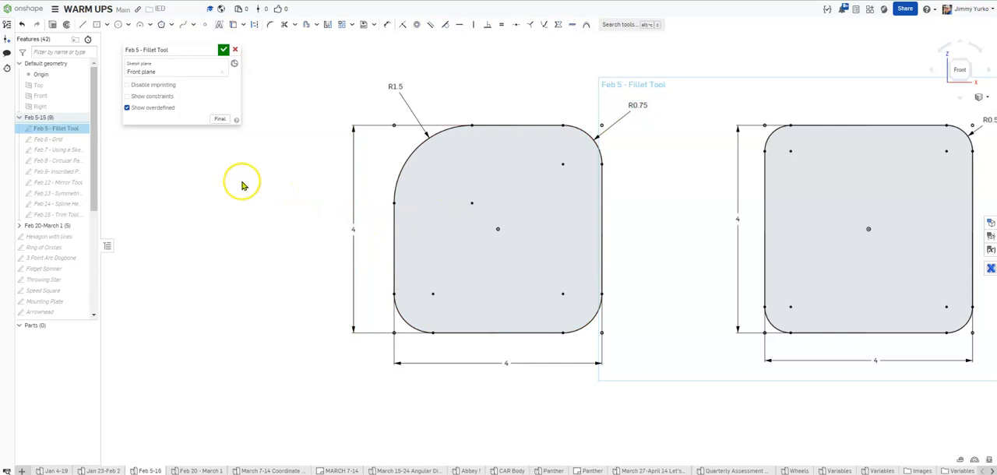